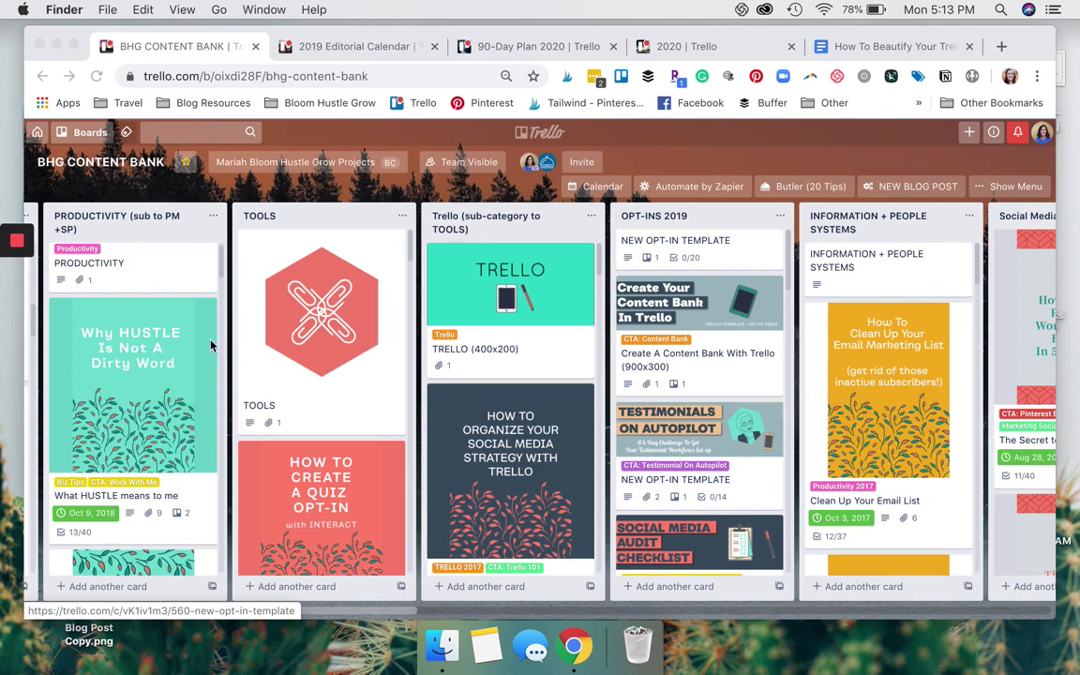
- On the 2019 Editorial Calendar board, open the Pinterest Sized Graphic card's attachment options
click(371, 49)
click(320, 531)
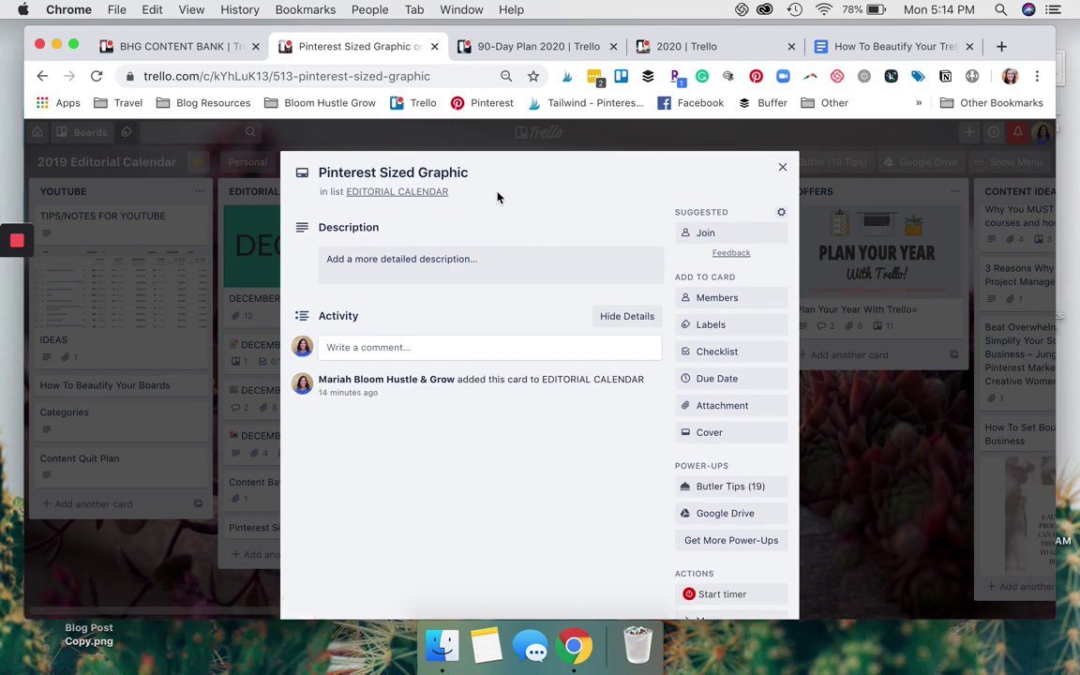
click(735, 414)
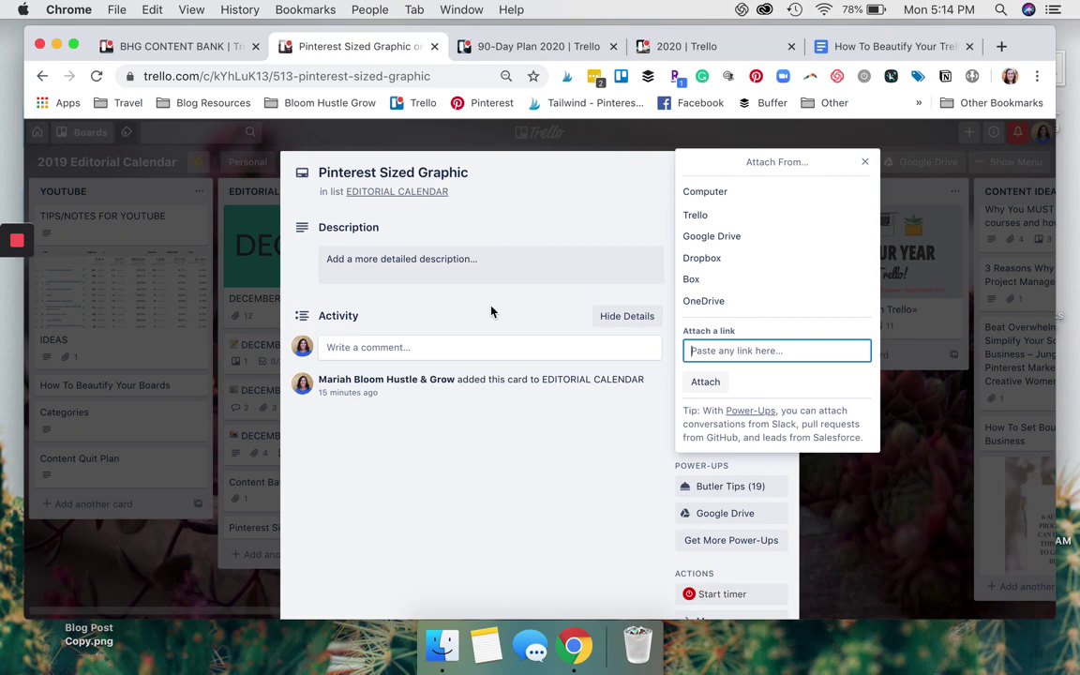
- Attach 7-Pillars-Of-Business-Operations.png from the computer and make it the card's cover
click(710, 198)
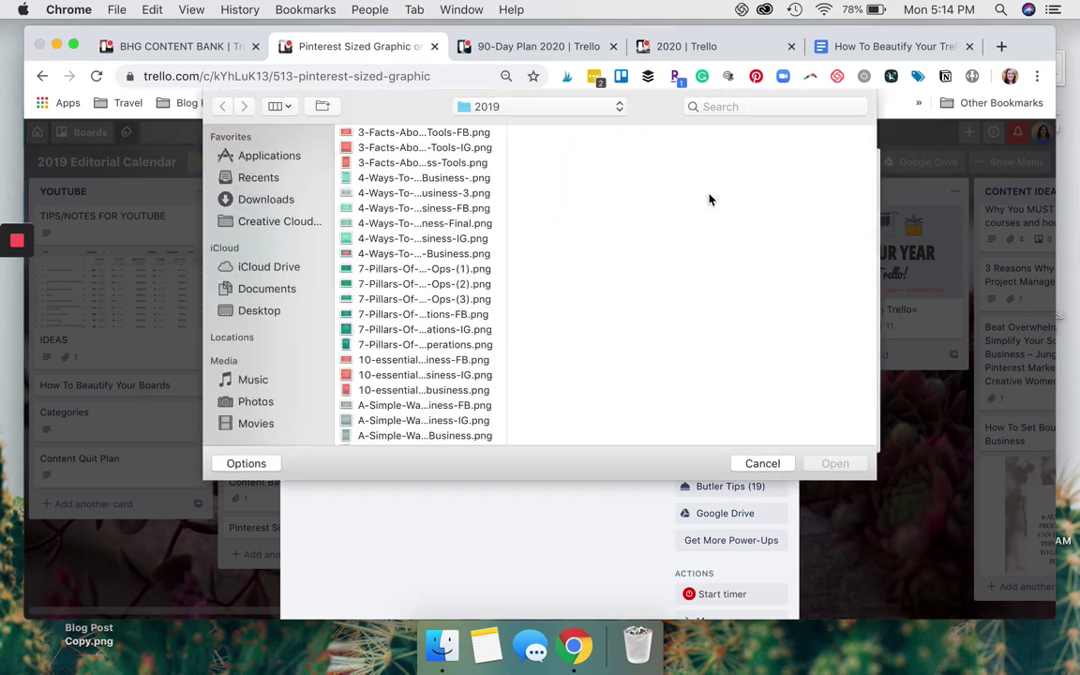
click(395, 330)
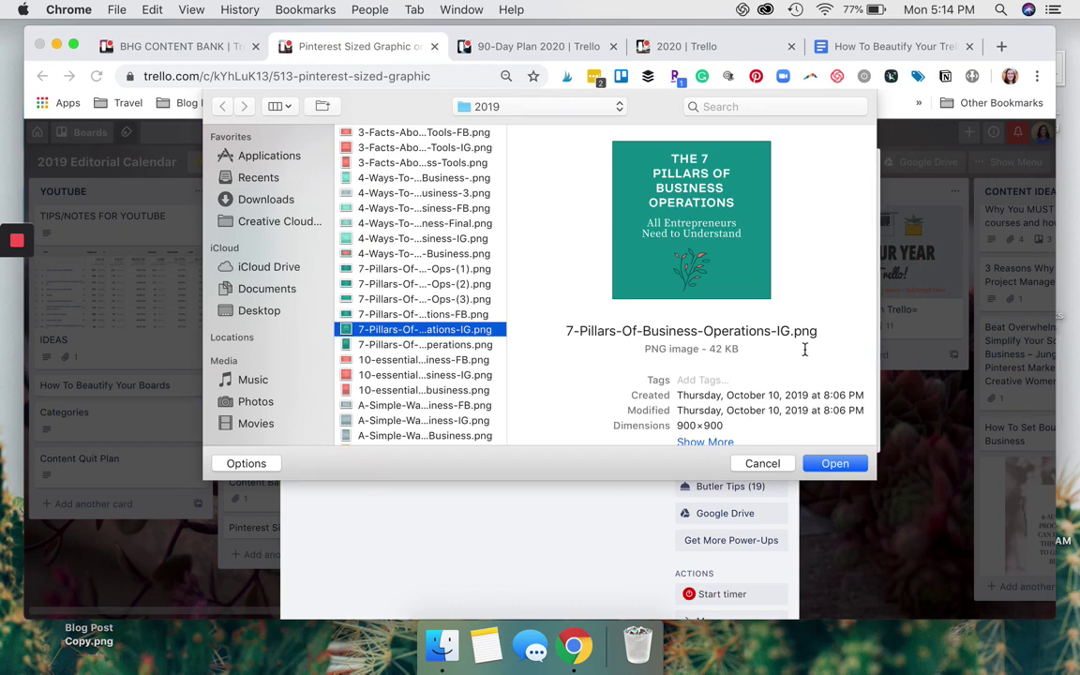
key(Down)
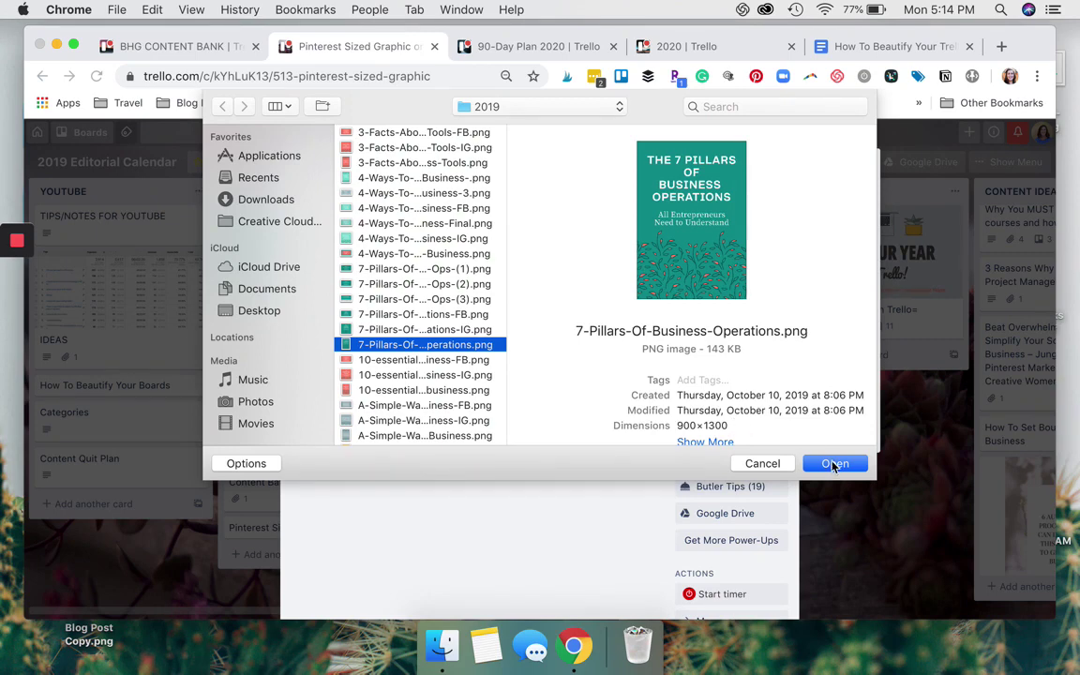
click(834, 464)
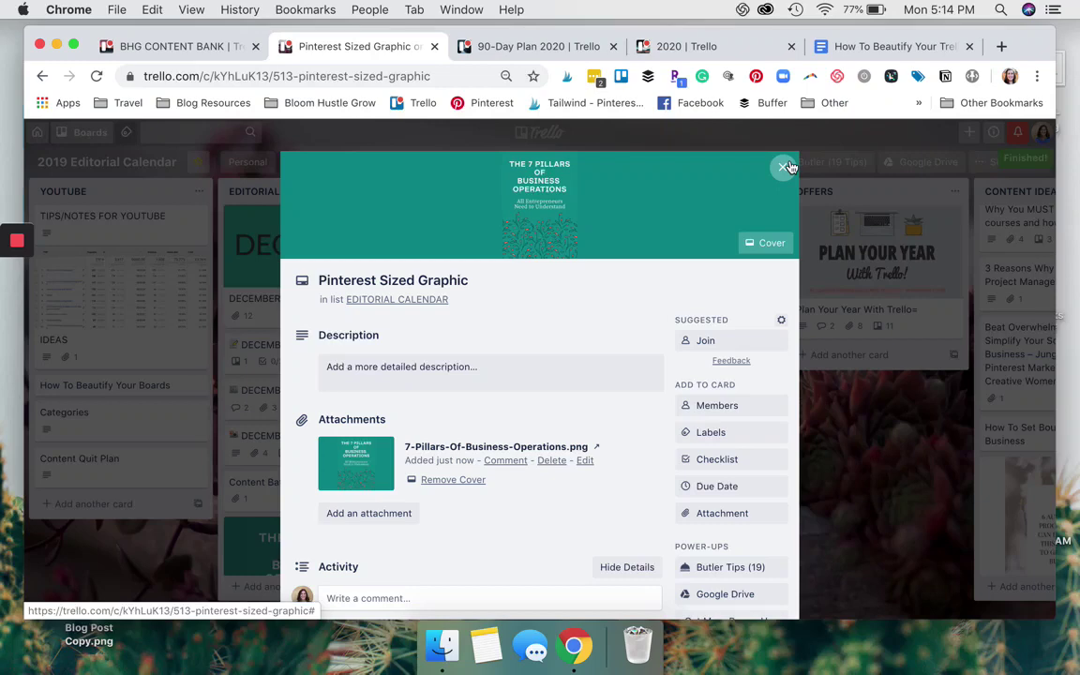
click(454, 481)
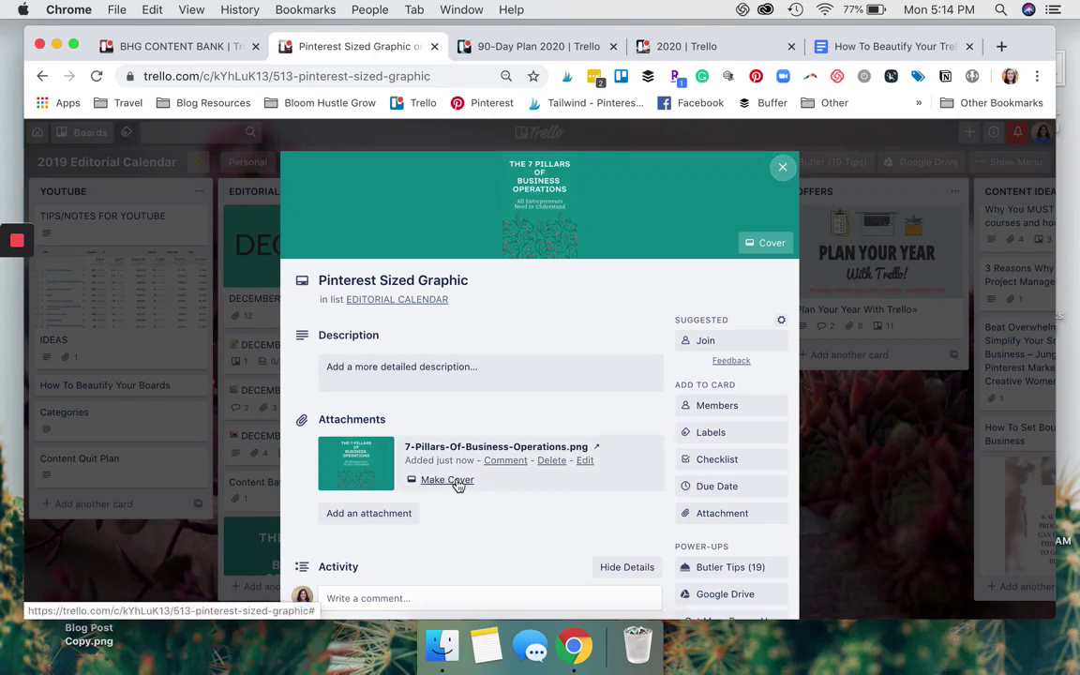
click(458, 372)
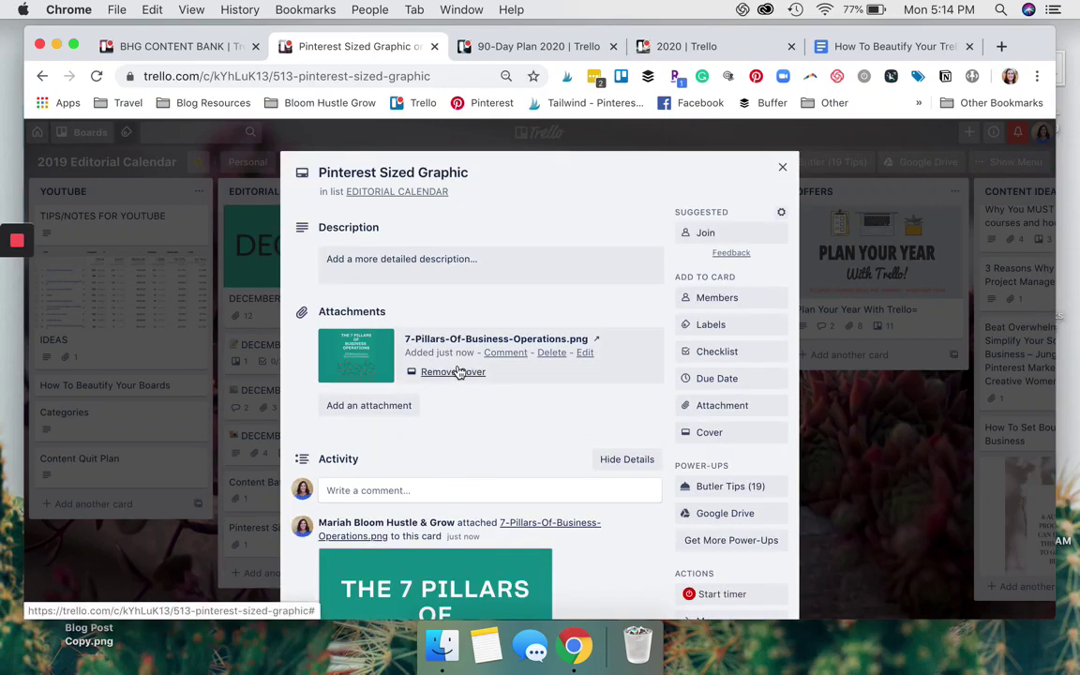
- Toggle the board's Card Cover Images setting off and back on in Settings
click(782, 168)
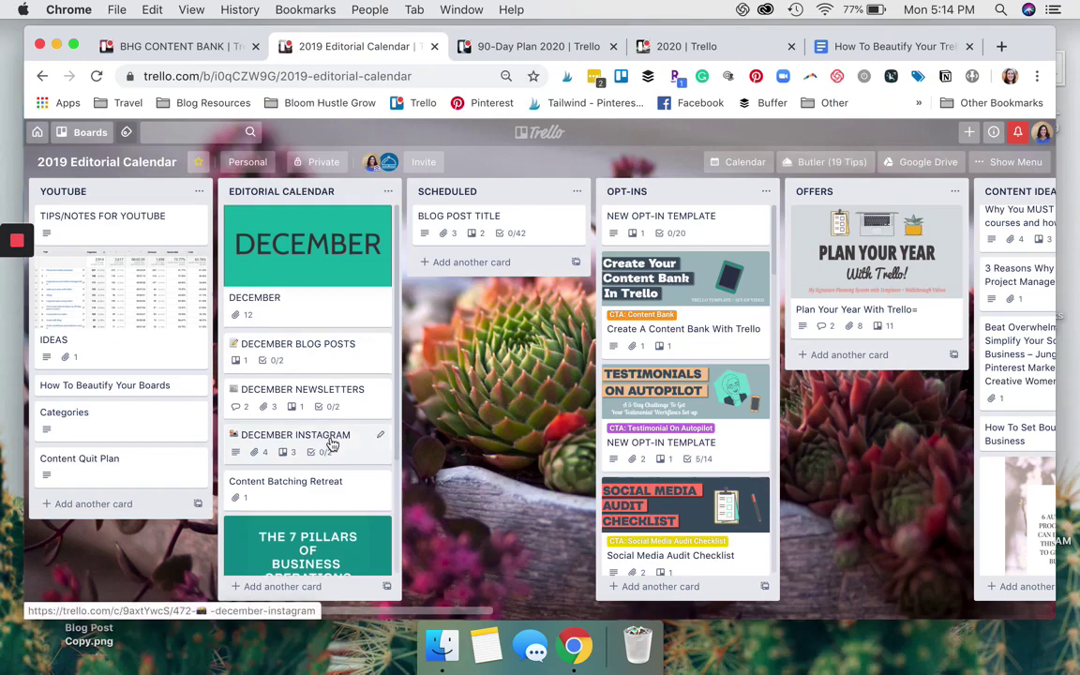
scroll(330, 444, down, 3)
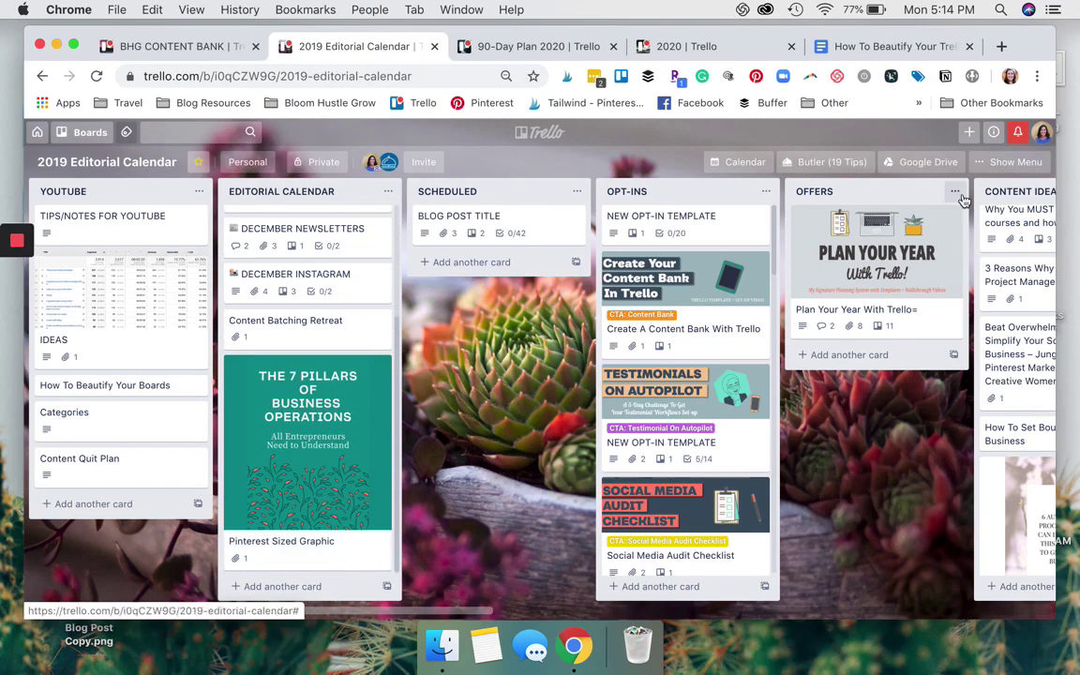
click(1006, 162)
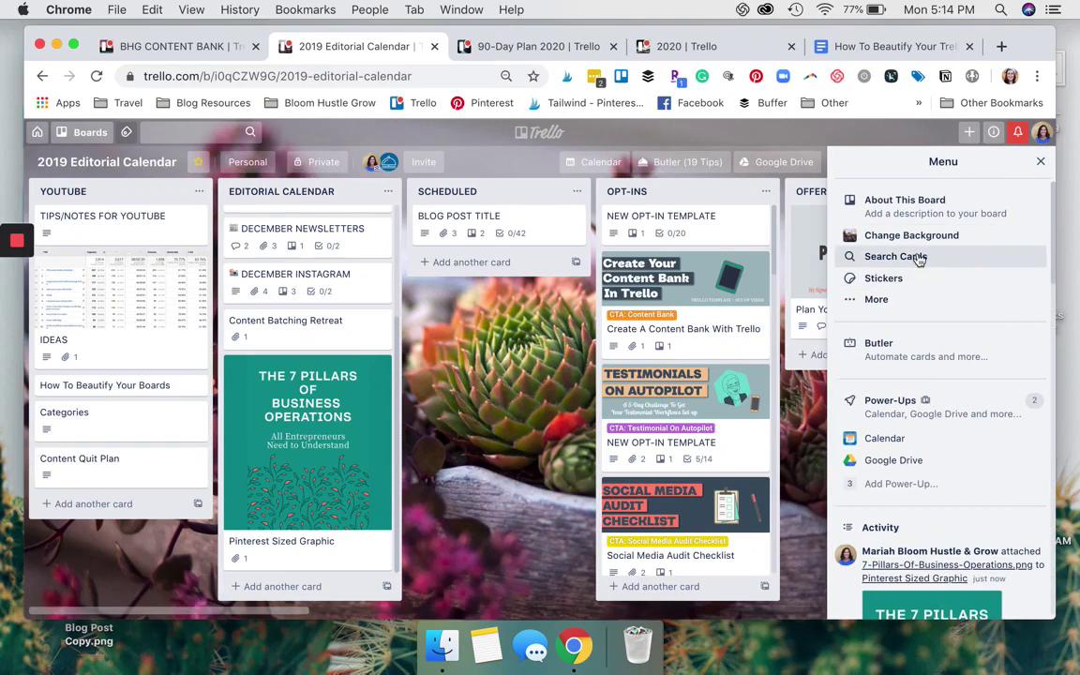
click(883, 302)
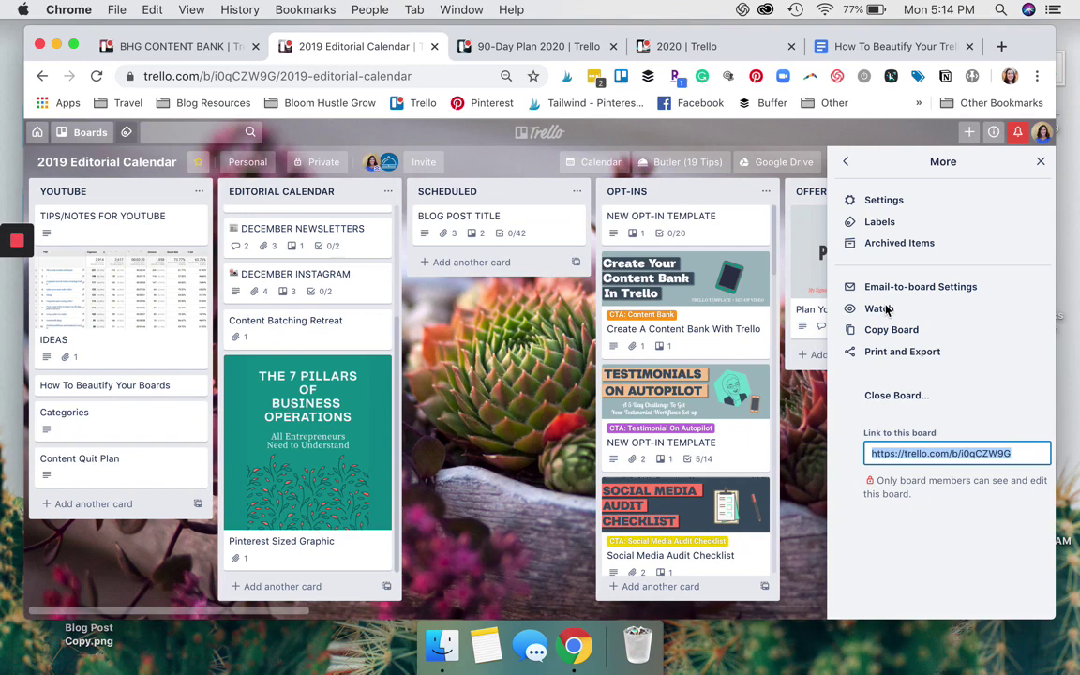
click(887, 200)
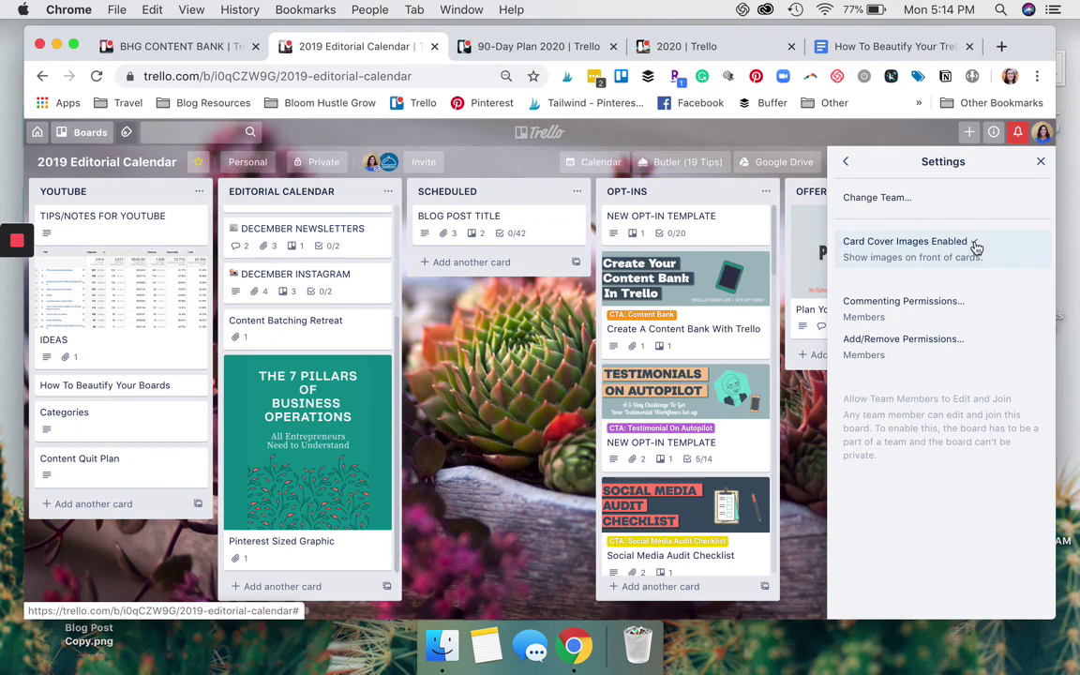
click(975, 246)
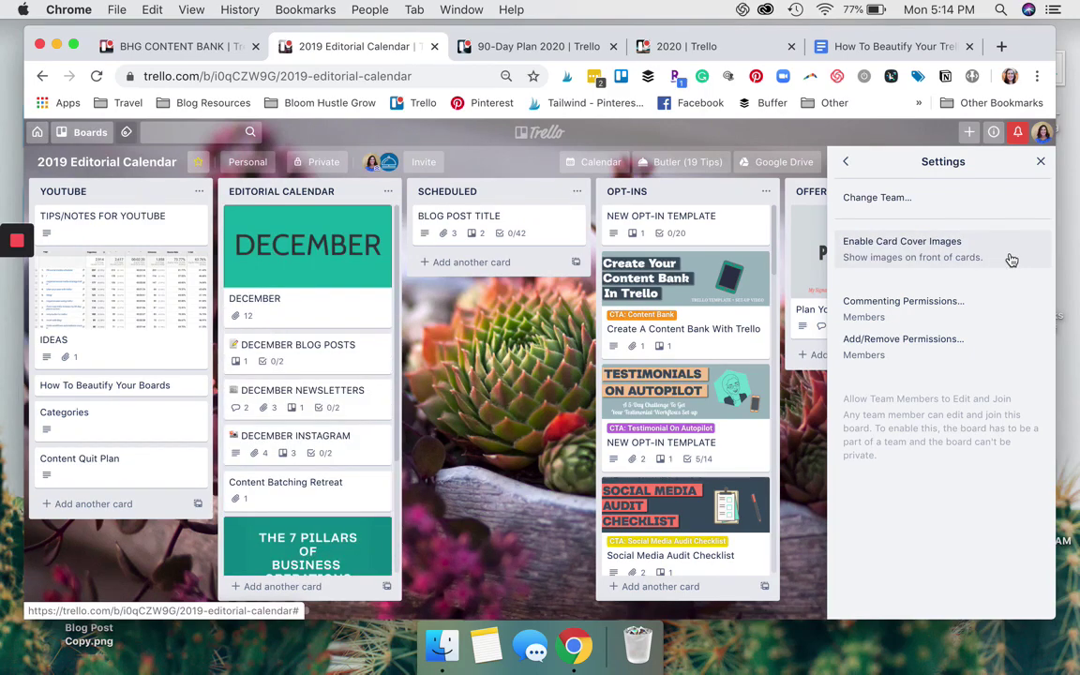
click(1011, 259)
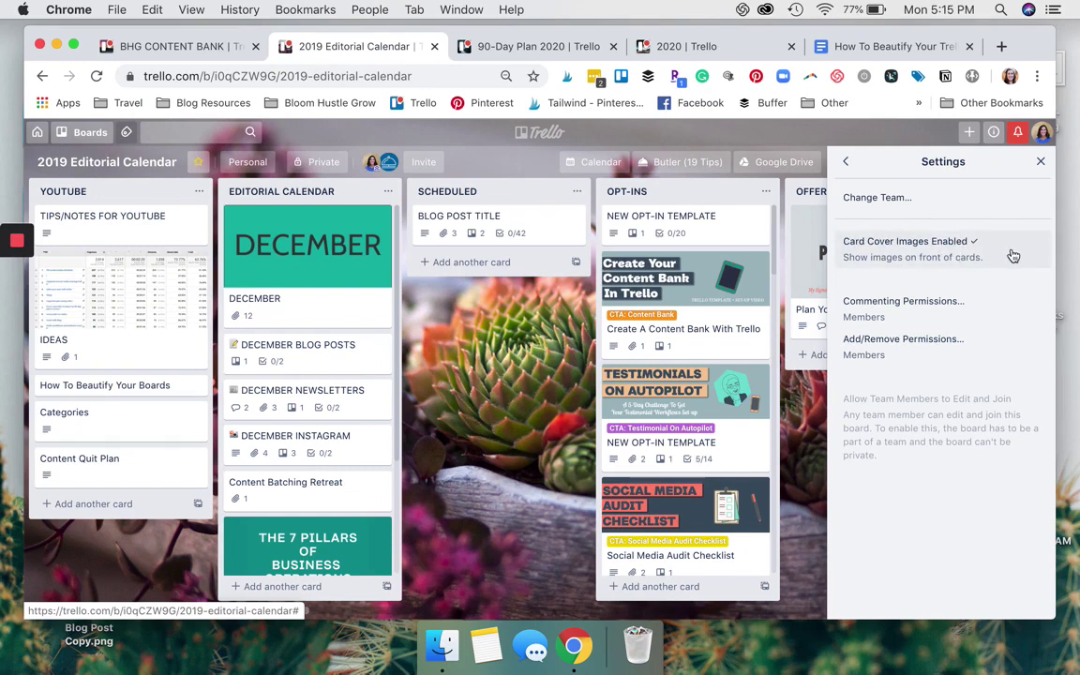
click(849, 164)
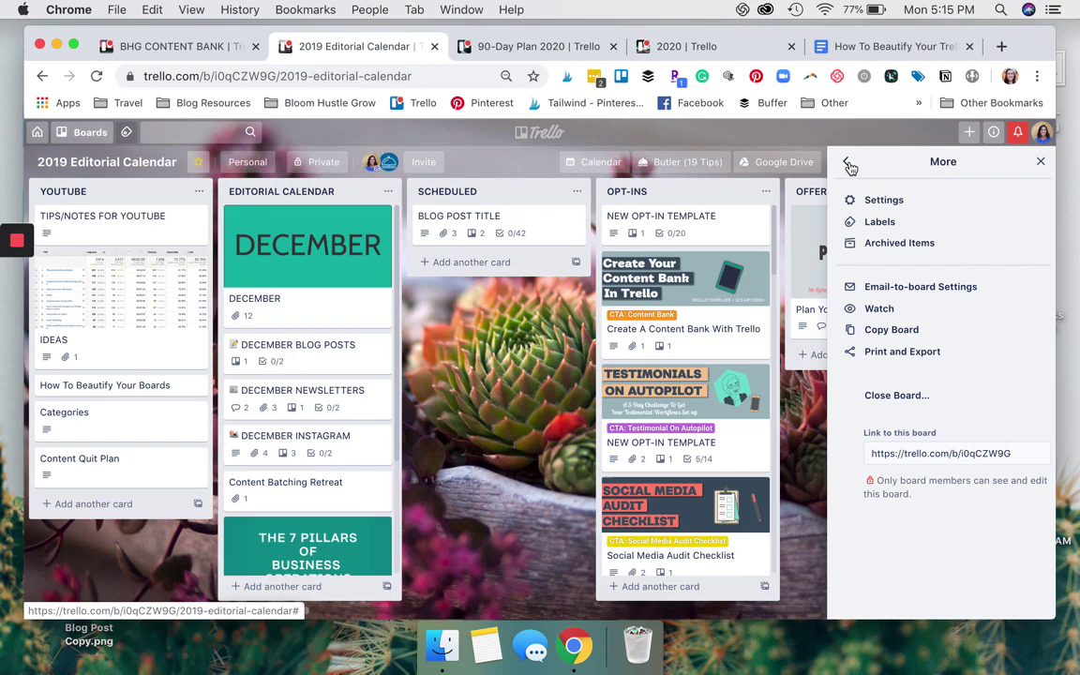
- Open the board's background photo options and preview the foggy forest photo
click(1041, 161)
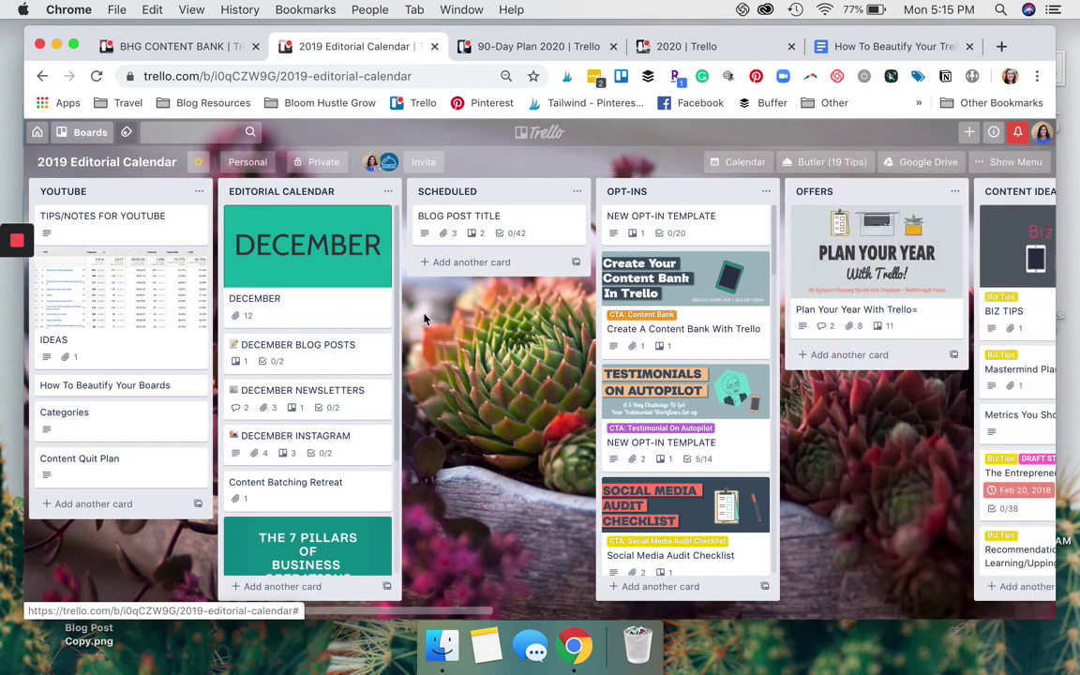
click(1010, 162)
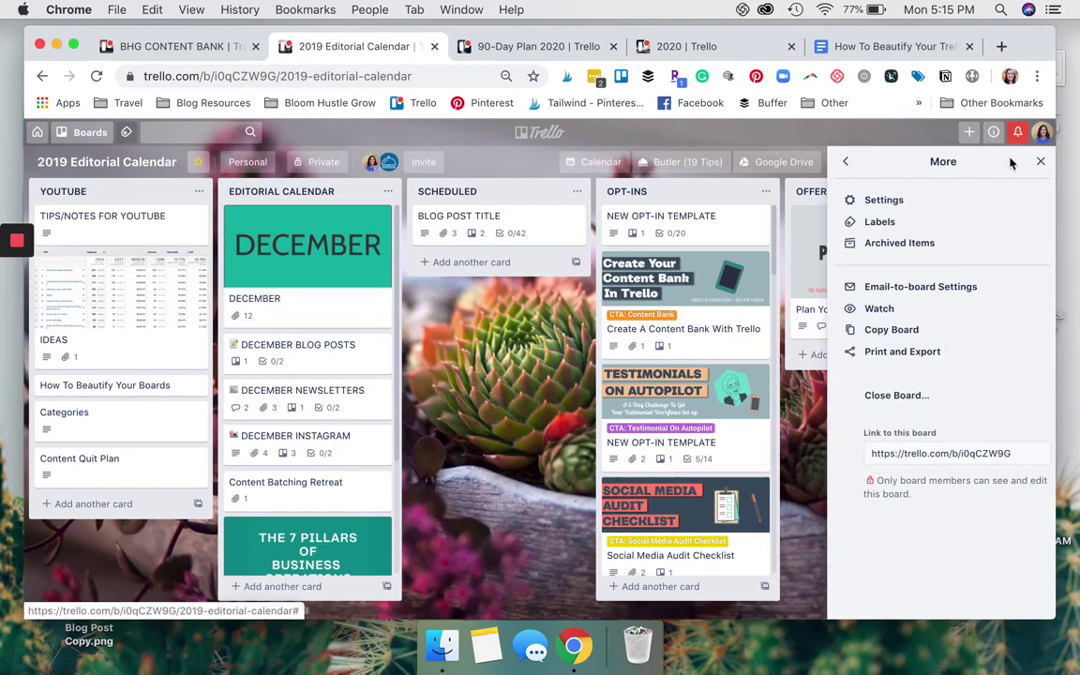
click(846, 163)
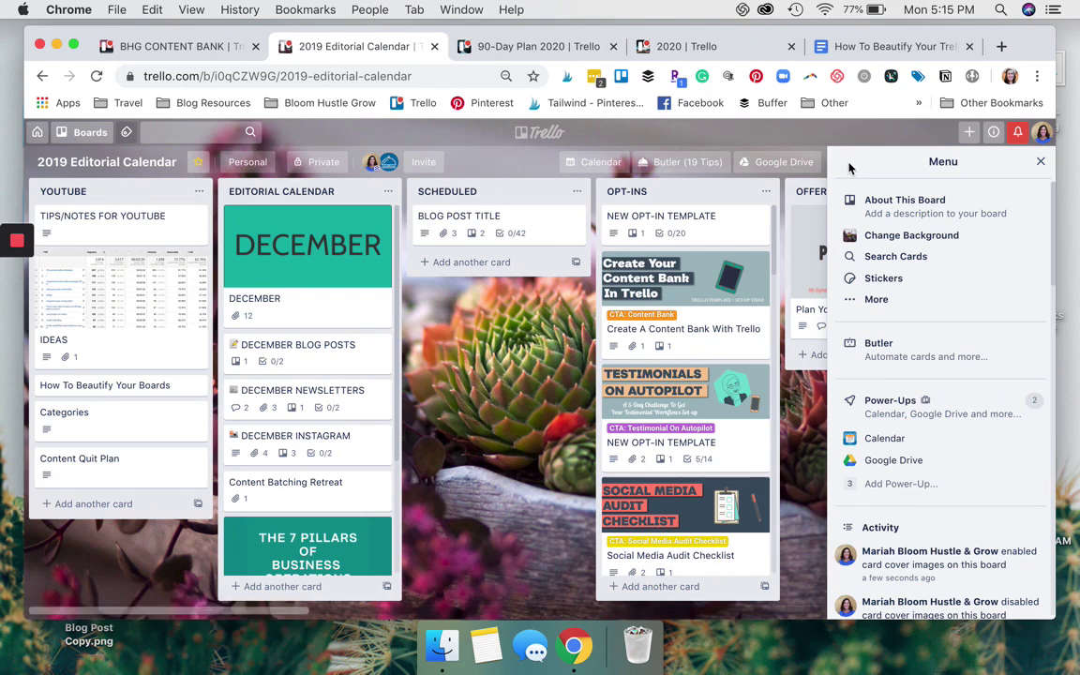
click(912, 237)
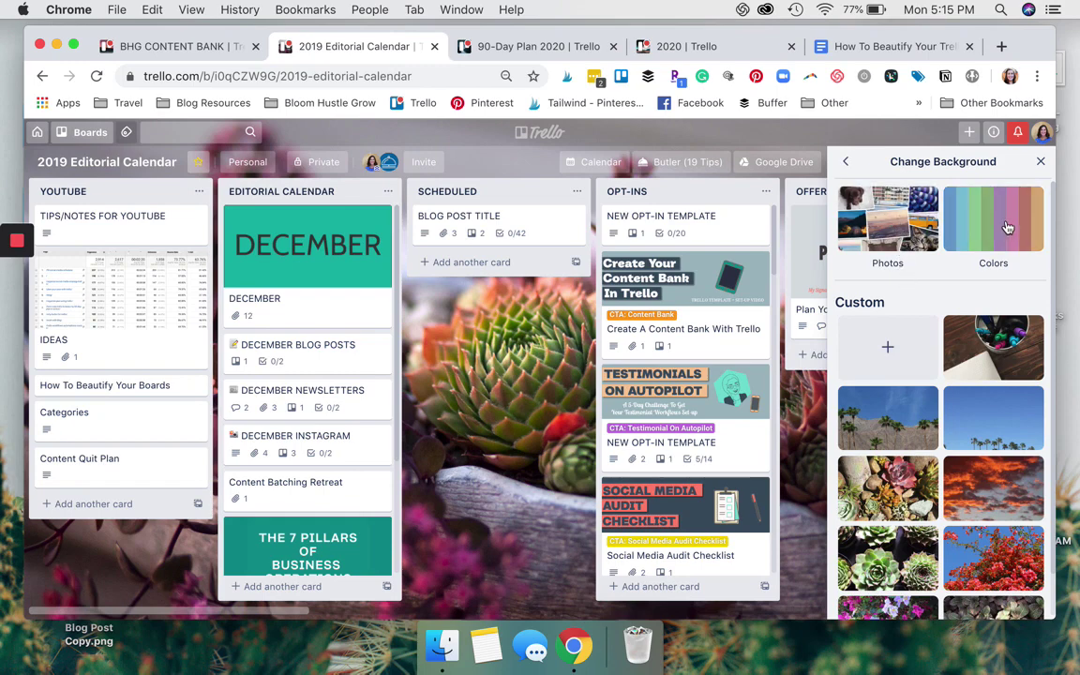
click(882, 229)
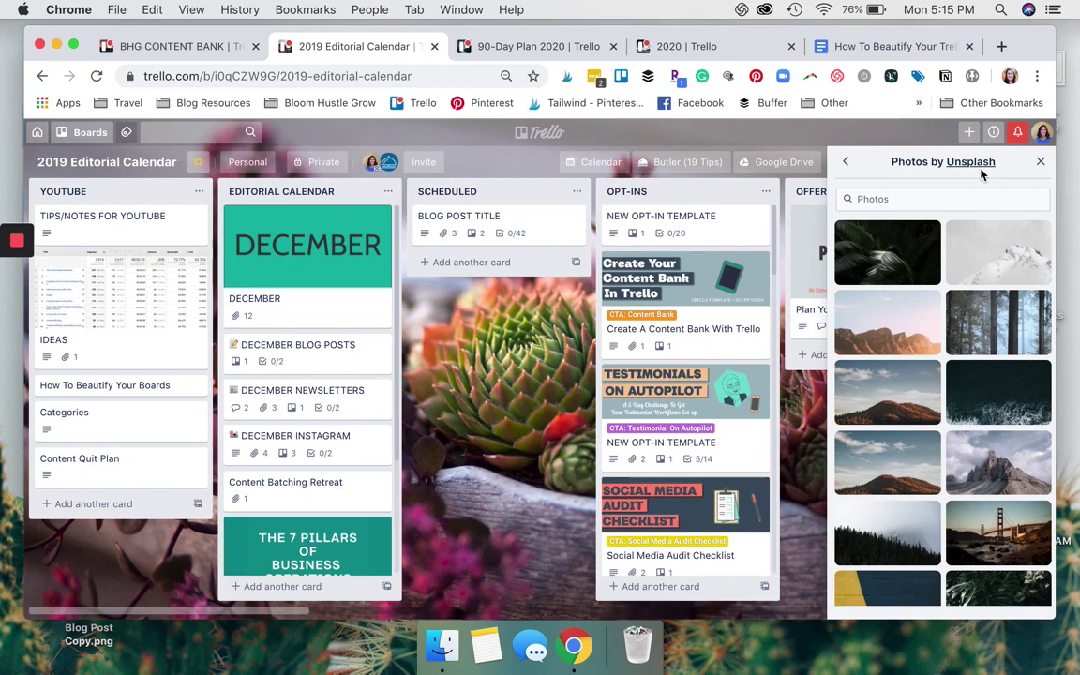
click(979, 325)
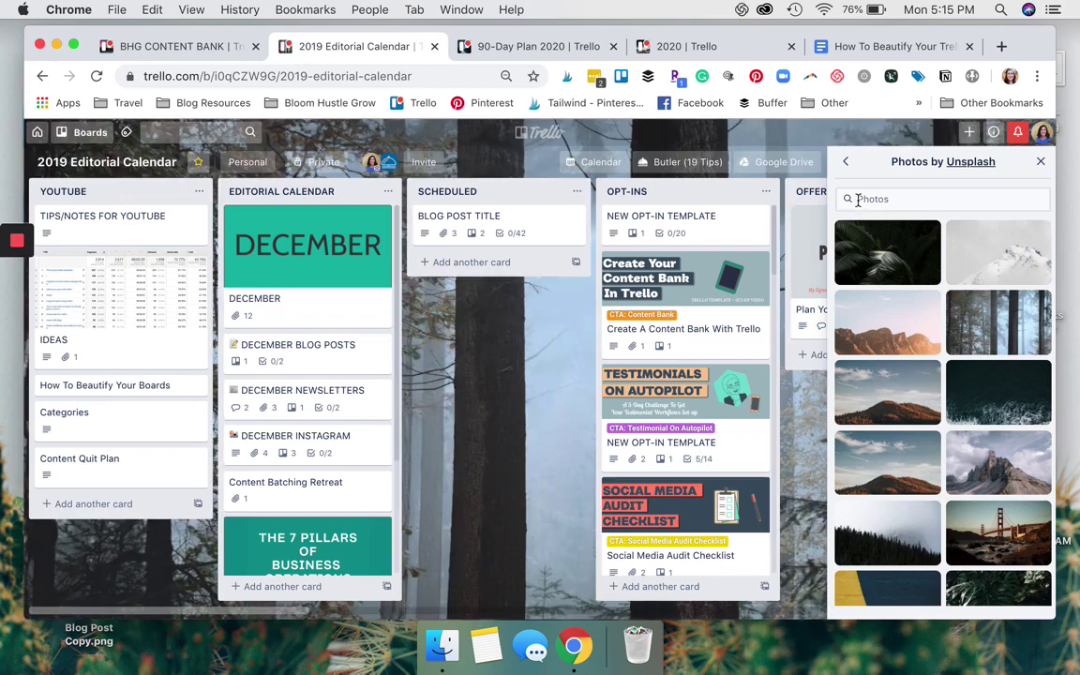
- Search Unsplash for 'oranges' and set the citrus-and-pomegranate photo as background
click(868, 202)
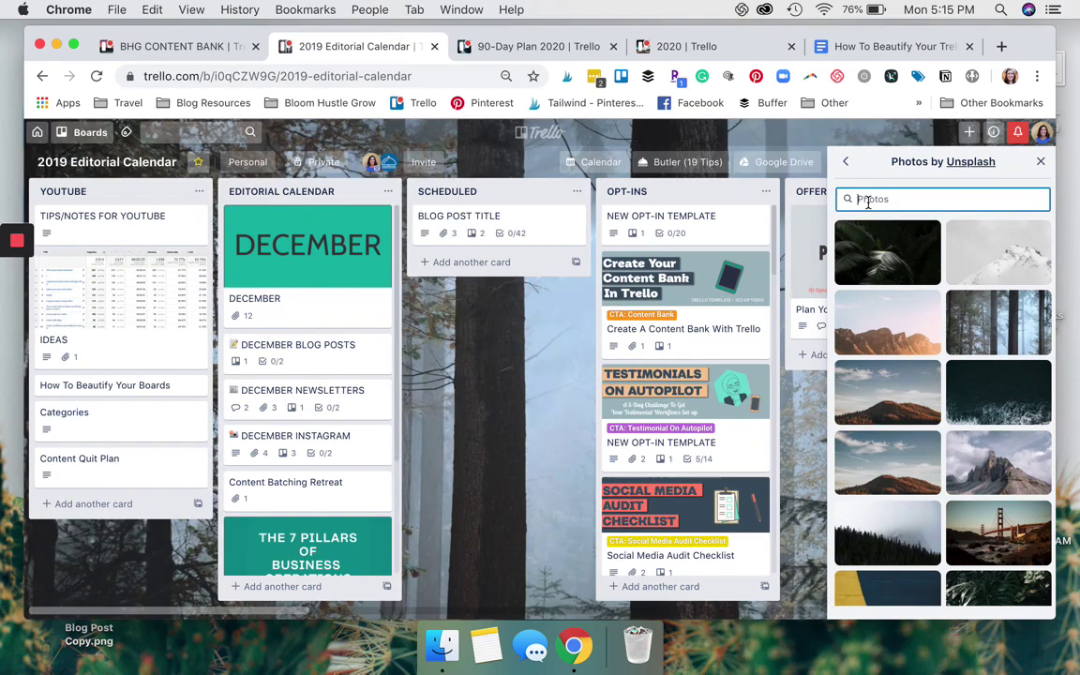
text(c)
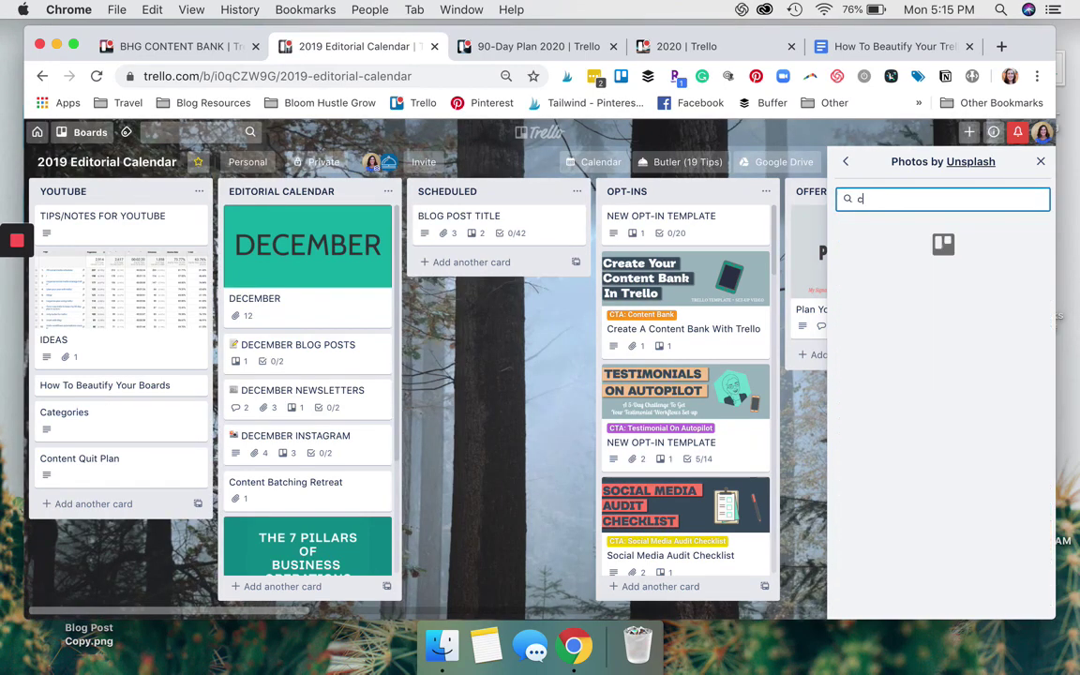
key(BackSpace)
text(o)
text(ranges)
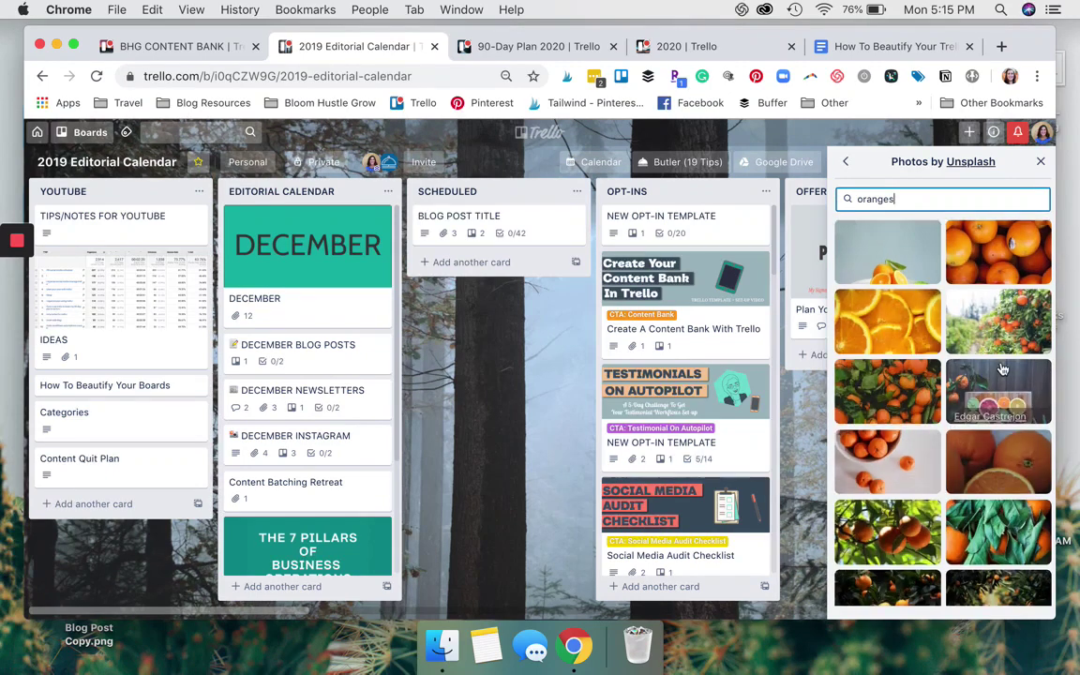
scroll(996, 399, down, 5)
scroll(1001, 370, down, 1)
scroll(1001, 370, down, 1)
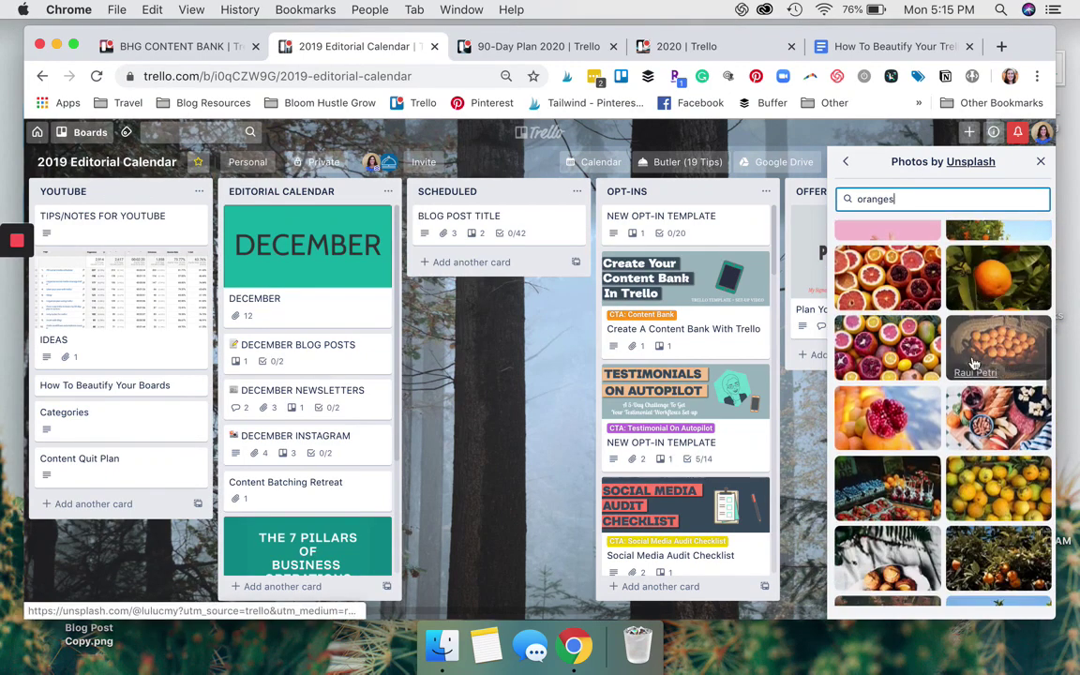
click(903, 359)
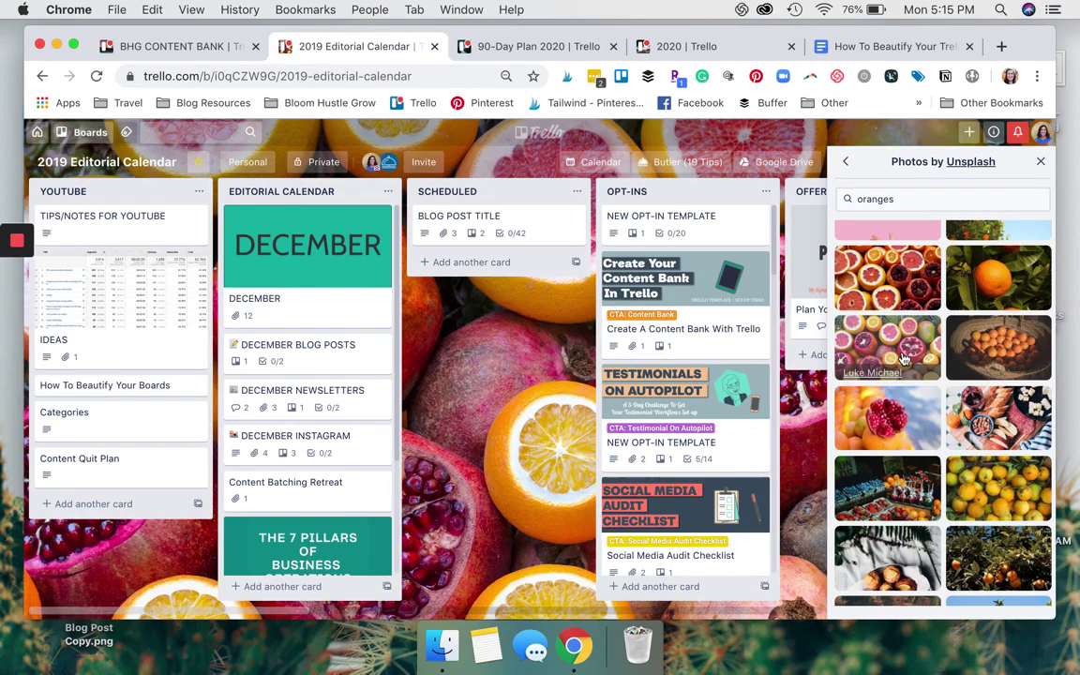
click(1042, 165)
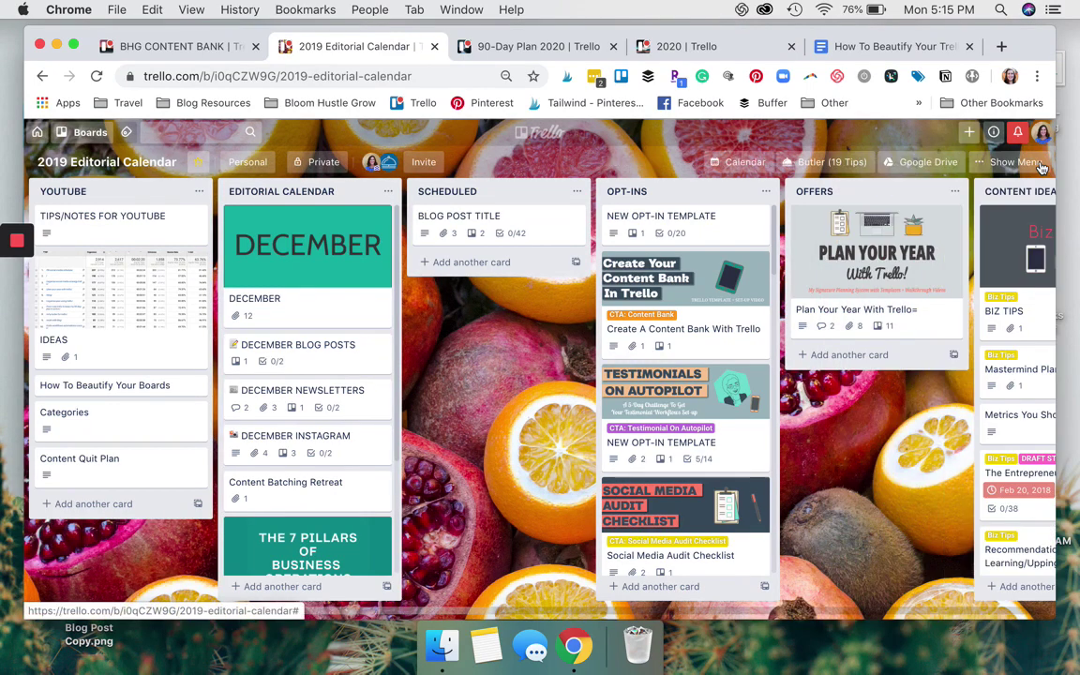
- Look over the 90-Day Plan 2020 and 2020 boards
click(540, 46)
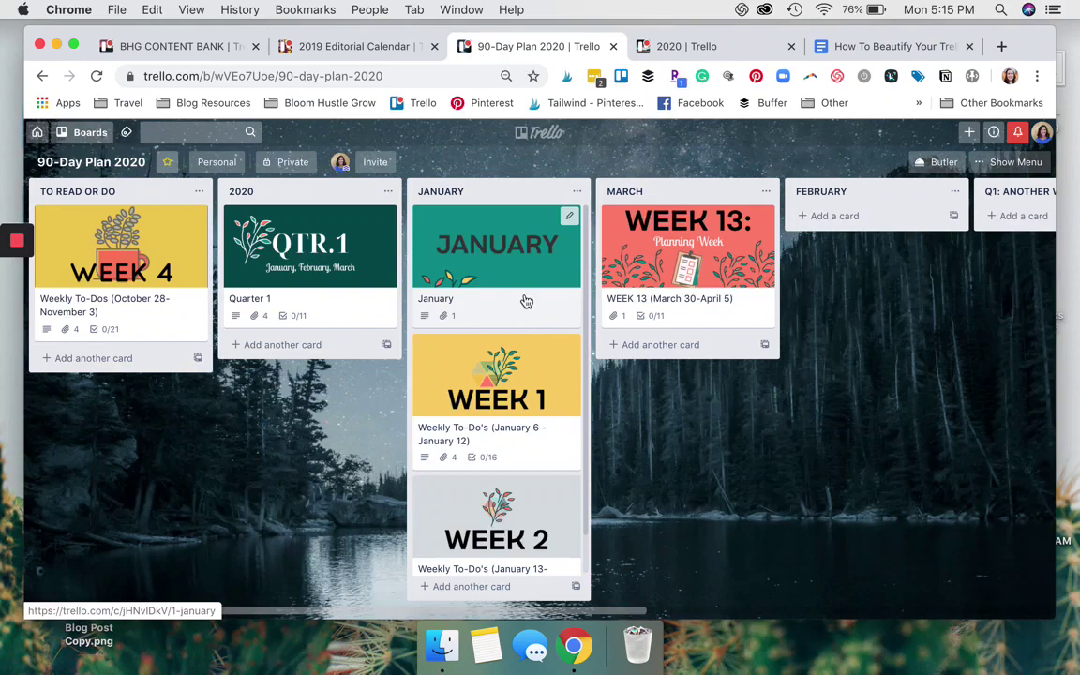
click(686, 49)
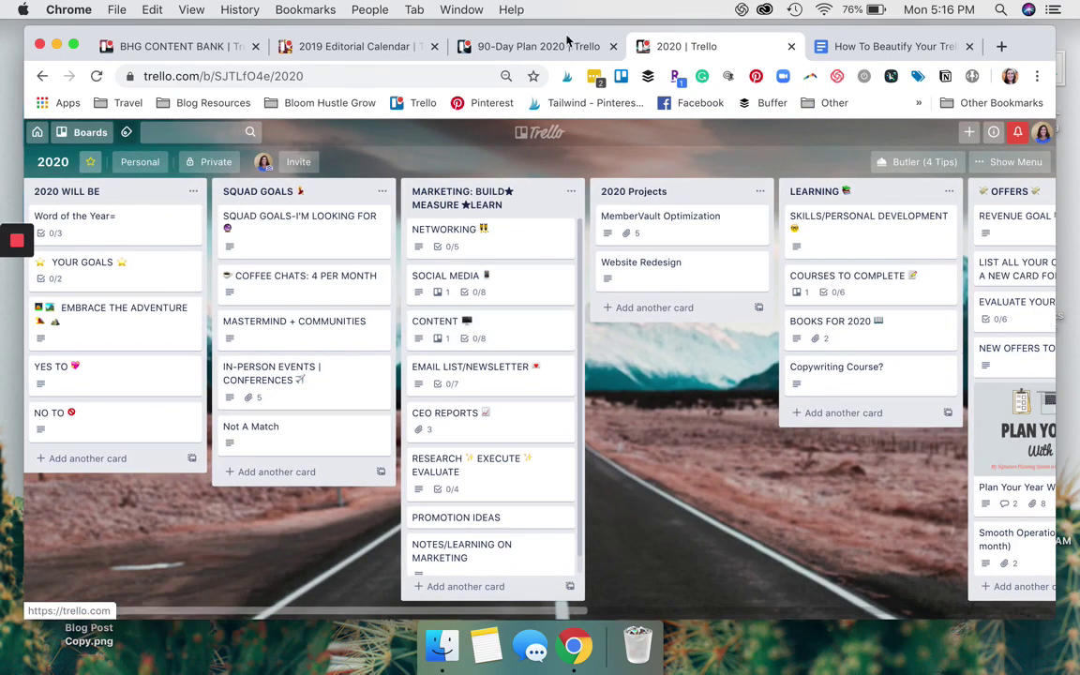
click(561, 52)
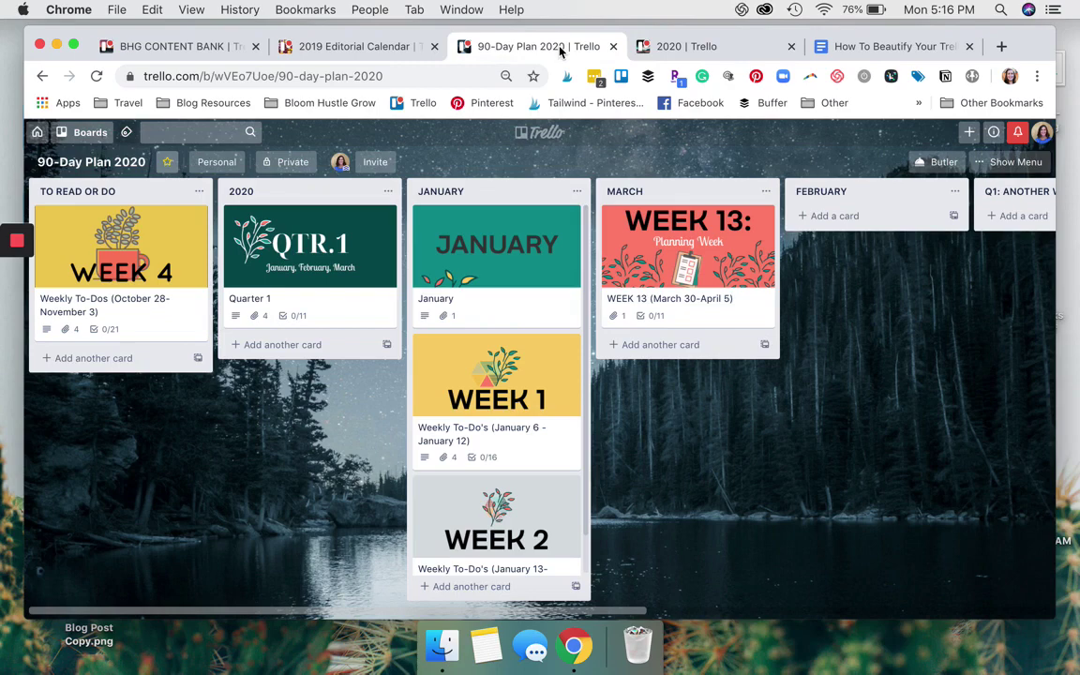
- Review the Quarter 1 card's details, then switch to the BHG CONTENT BANK board
click(341, 317)
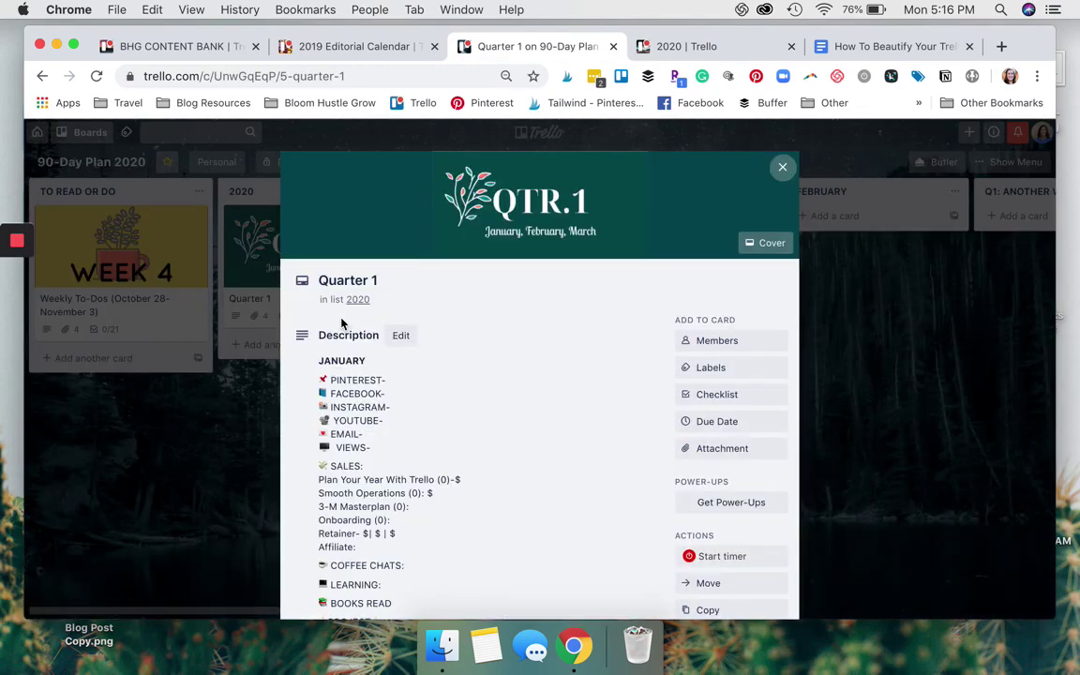
scroll(361, 435, up, 3)
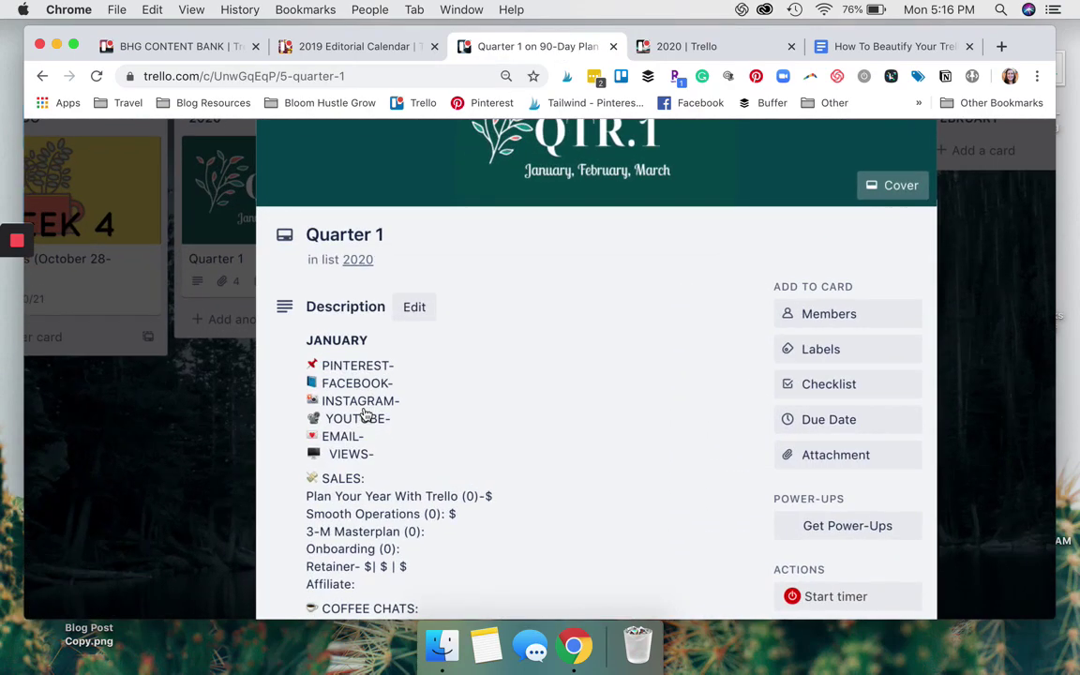
scroll(364, 431, down, 1)
scroll(366, 429, down, 4)
scroll(366, 429, down, 3)
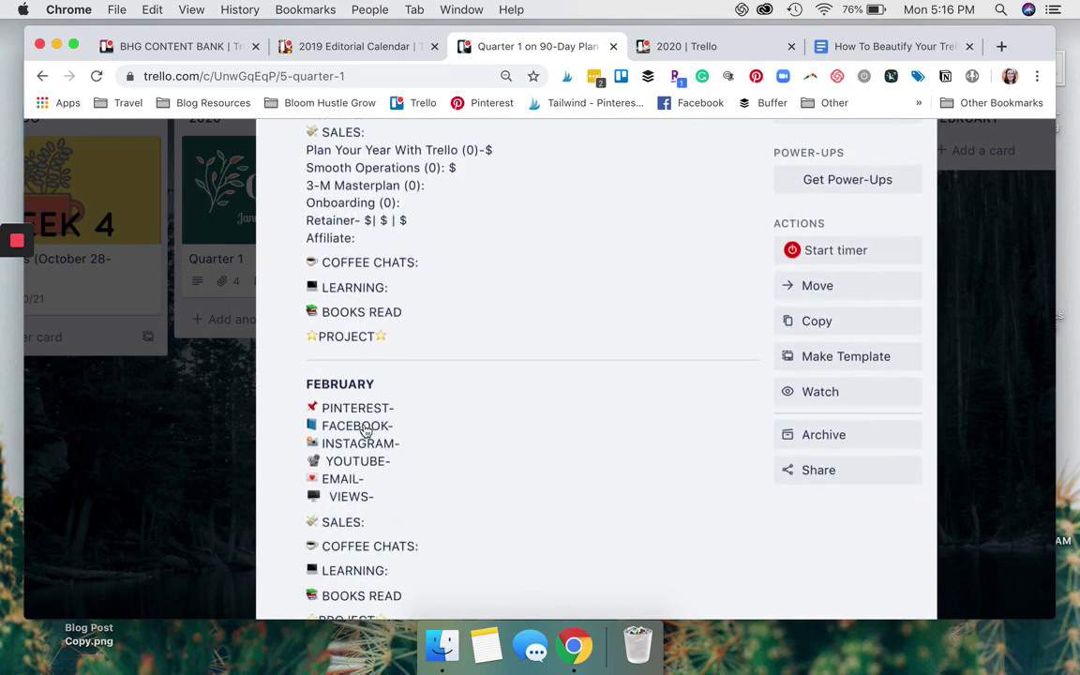
scroll(362, 426, up, 1)
scroll(362, 427, up, 5)
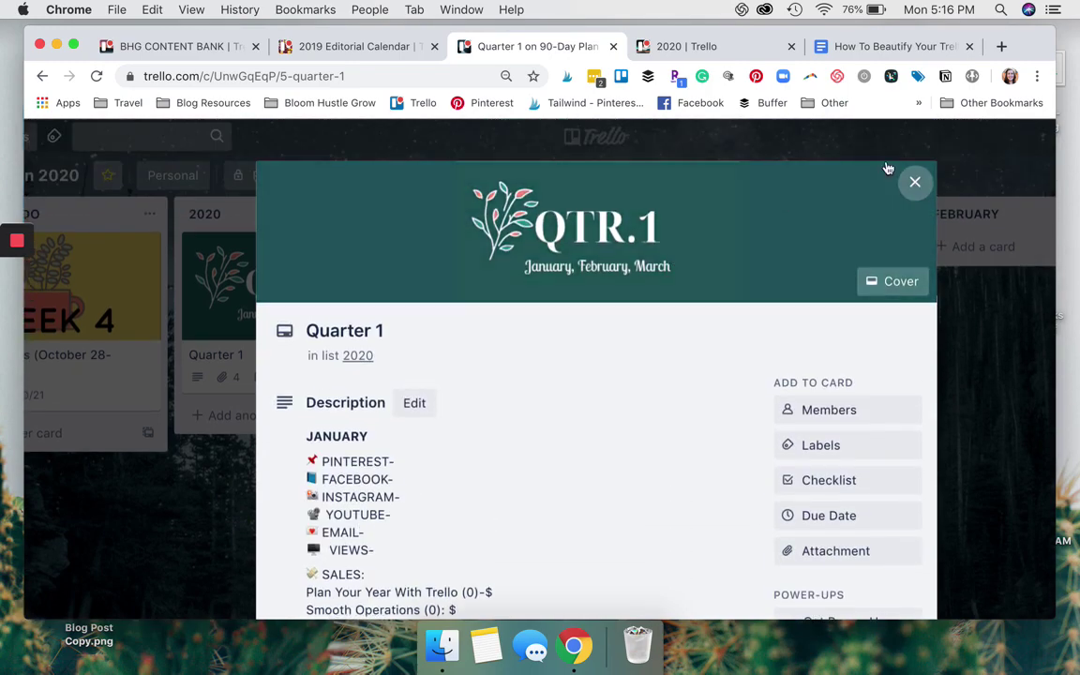
click(914, 181)
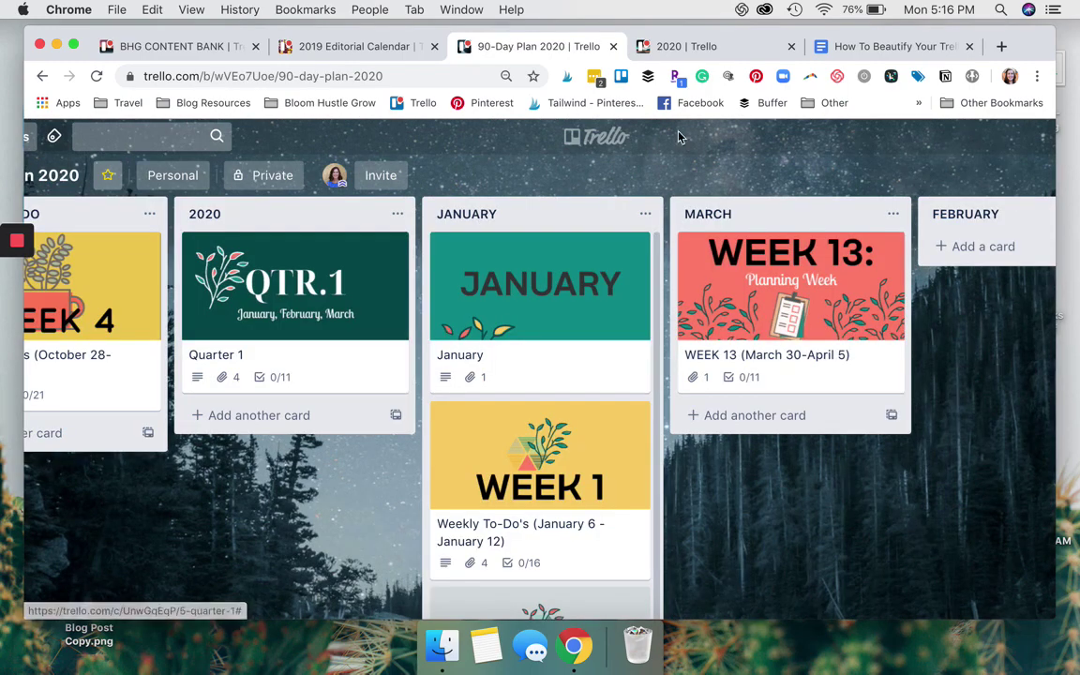
click(206, 45)
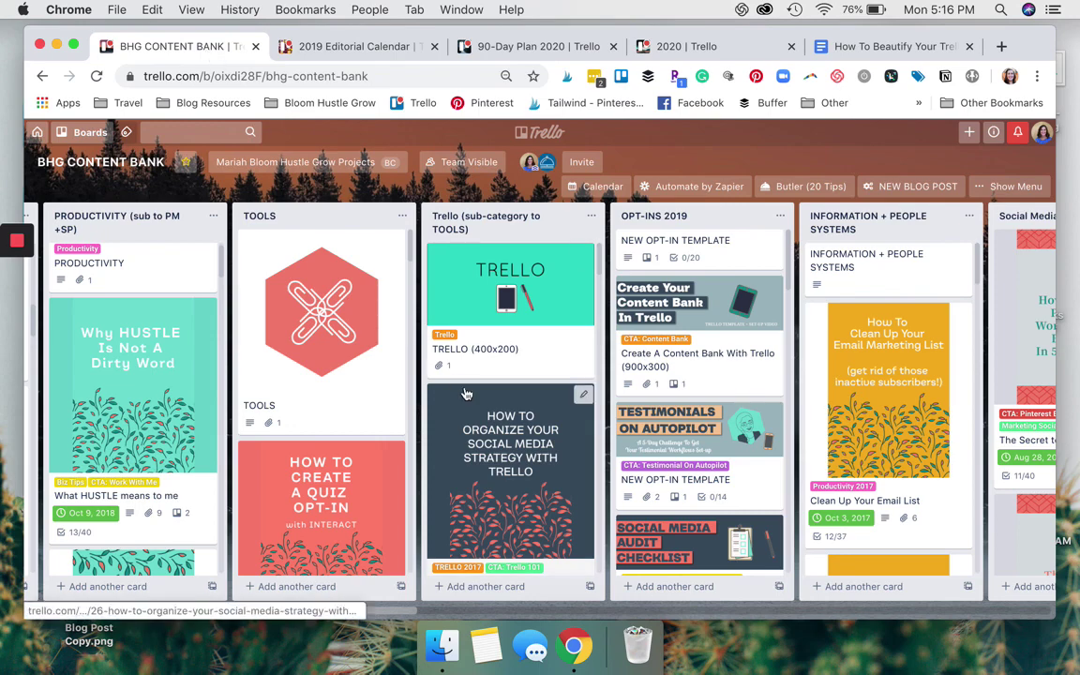